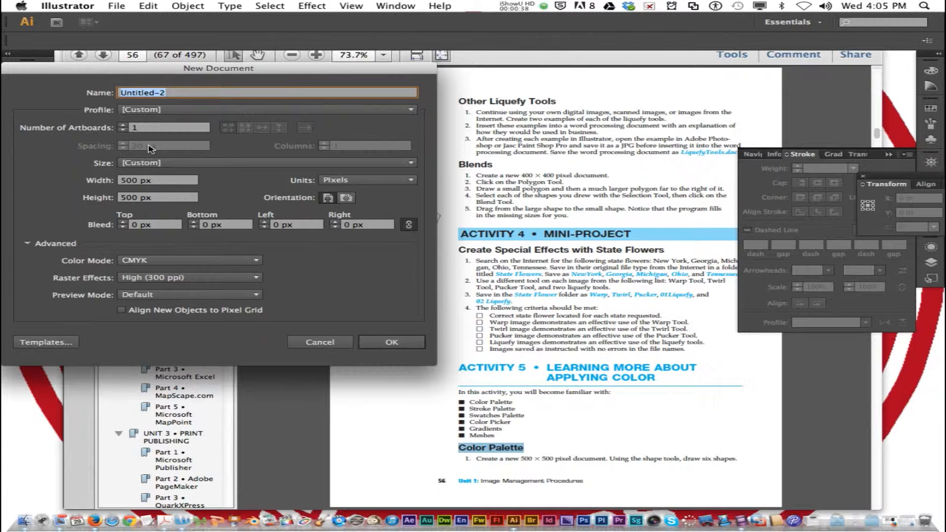
Create a new document named Fill, 500 px wide and 500 px high.
text(Fill)
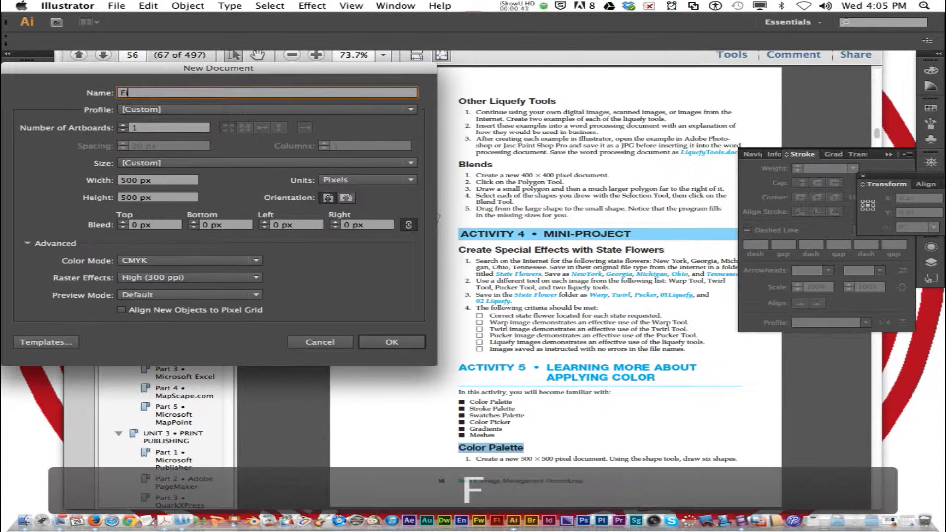
click(162, 181)
text(500)
drag(163, 199, 100, 199)
text(500)
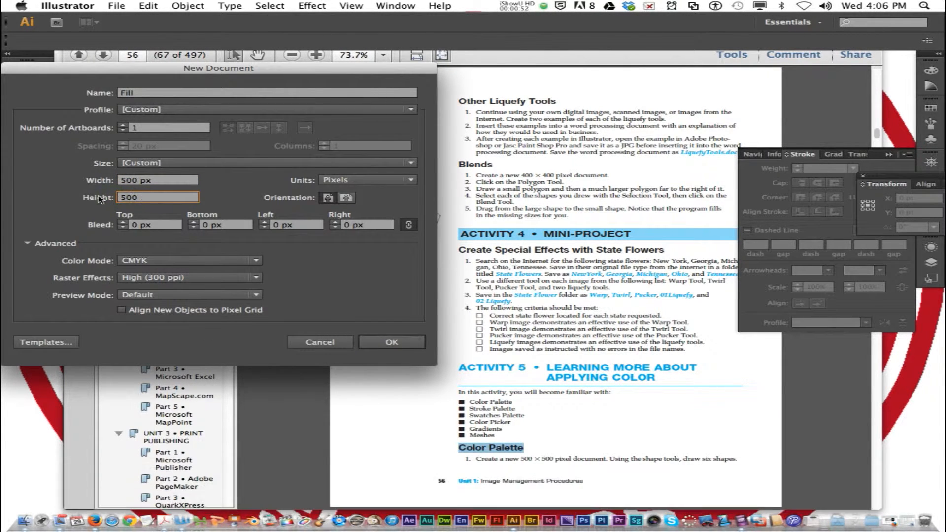
click(383, 343)
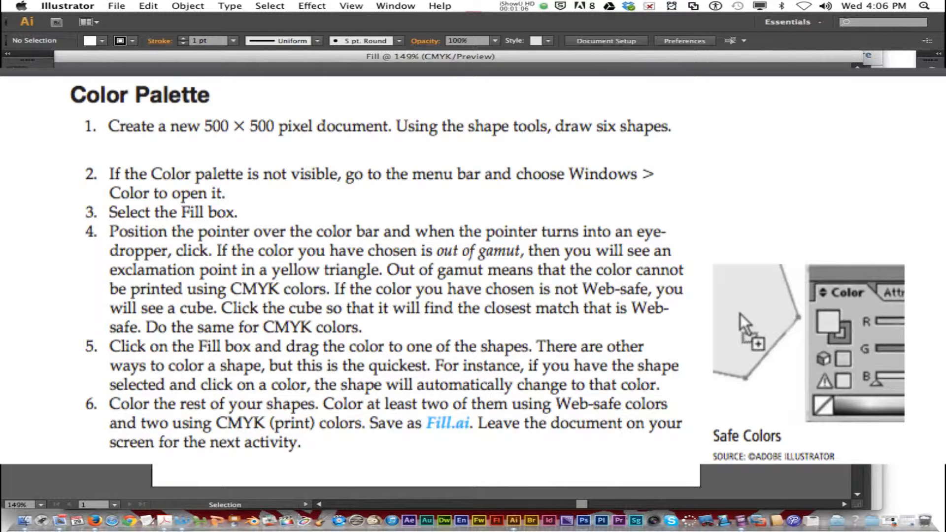
Draw a tall rectangle centred at about X 72, Y 97 px and fill it with dark blue.
key(m)
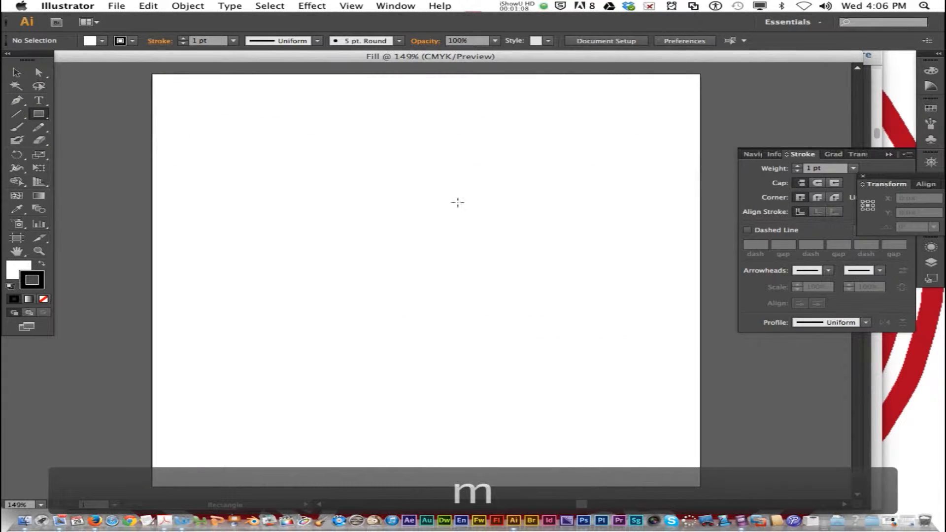
click(39, 115)
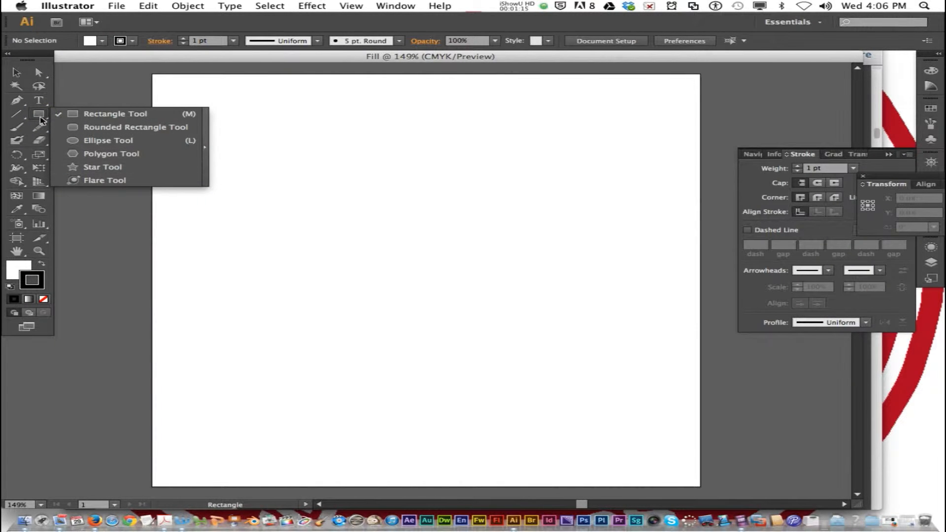
drag(197, 108, 267, 200)
click(103, 42)
click(94, 60)
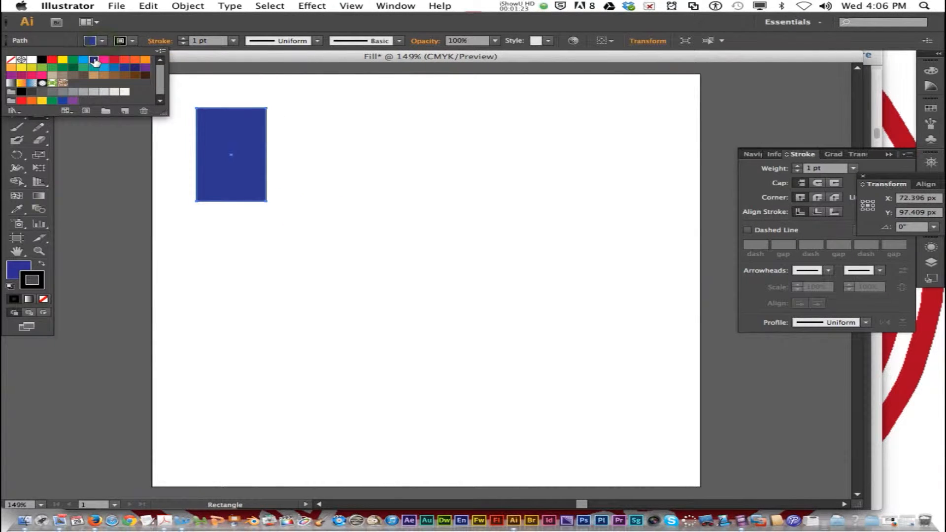
click(124, 21)
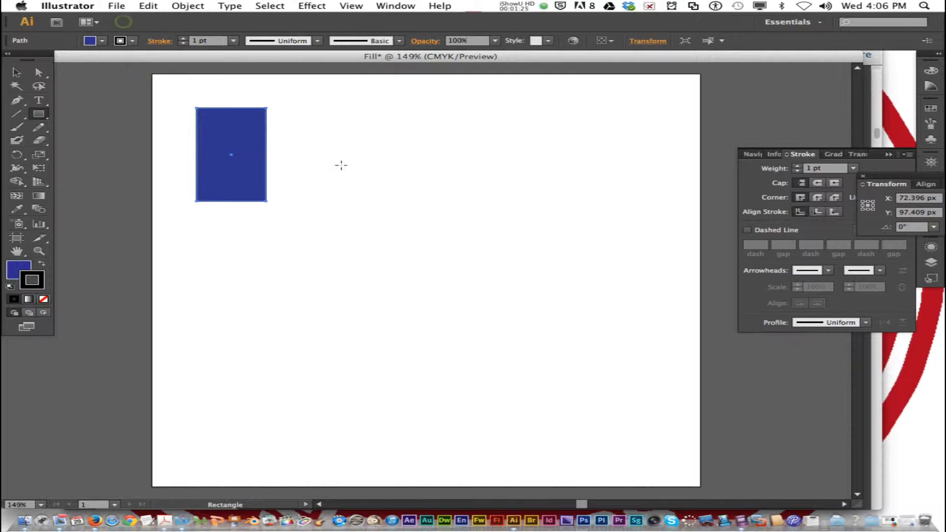
Draw a wider rectangle centred at about X 240, Y 116 px and fill it with yellow.
drag(359, 128, 471, 181)
click(102, 40)
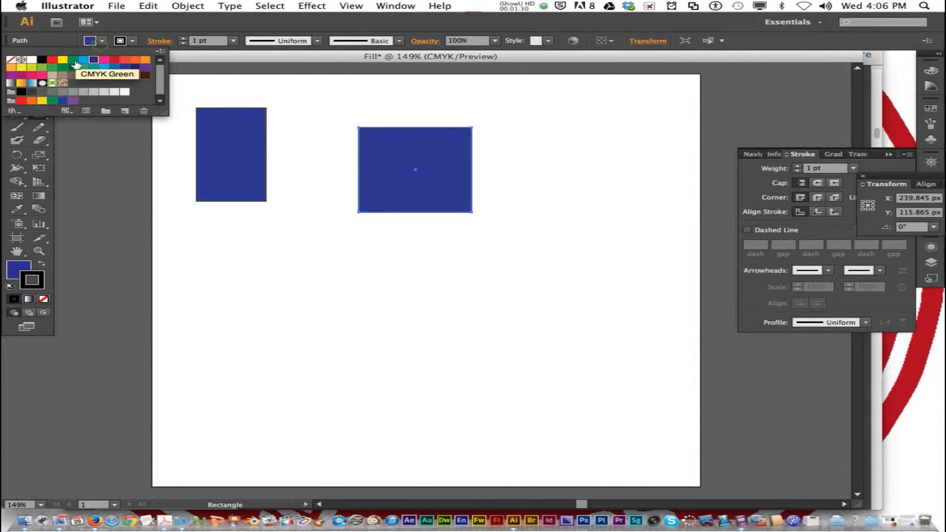
click(63, 60)
click(249, 71)
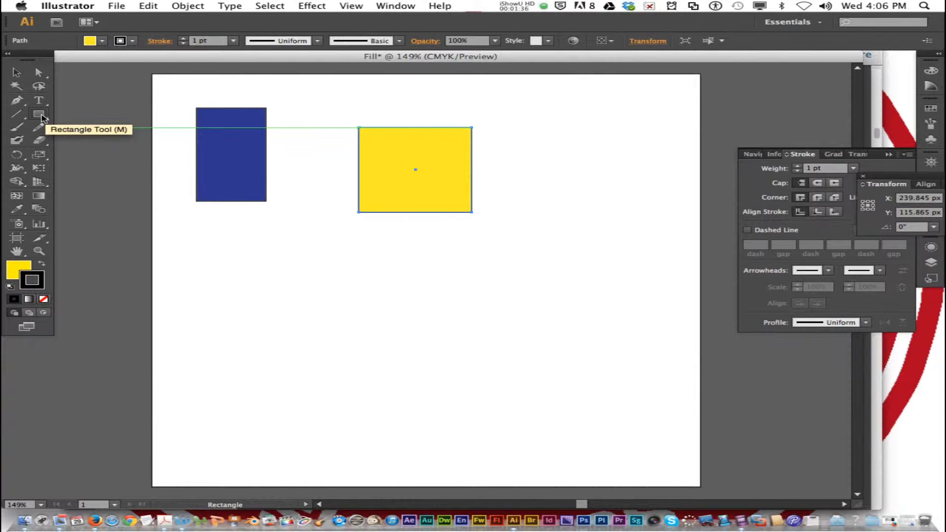
Draw an unfilled rounded rectangle at about X 73, Y 257 px and an unfilled ellipse at about X 177, Y 251 px.
drag(42, 117, 89, 128)
drag(213, 252, 256, 325)
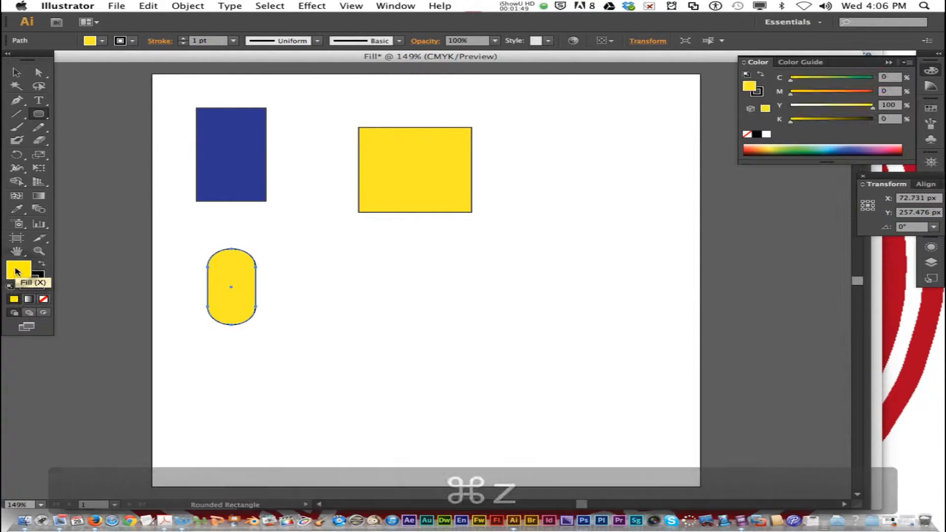
key(slash)
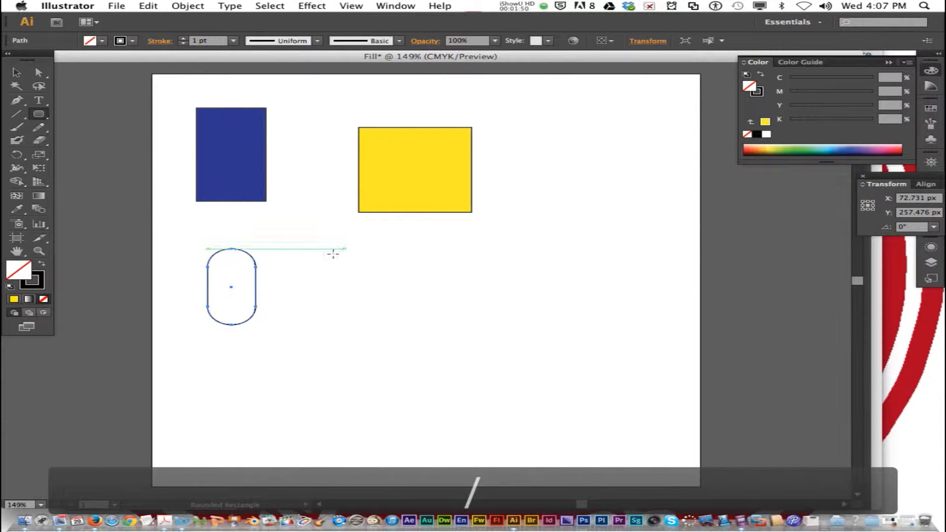
drag(311, 255, 382, 307)
Draw a pentagon at about X 281, Y 265 px and a triangle at about X 387, Y 219 px with the Polygon tool.
drag(38, 113, 111, 156)
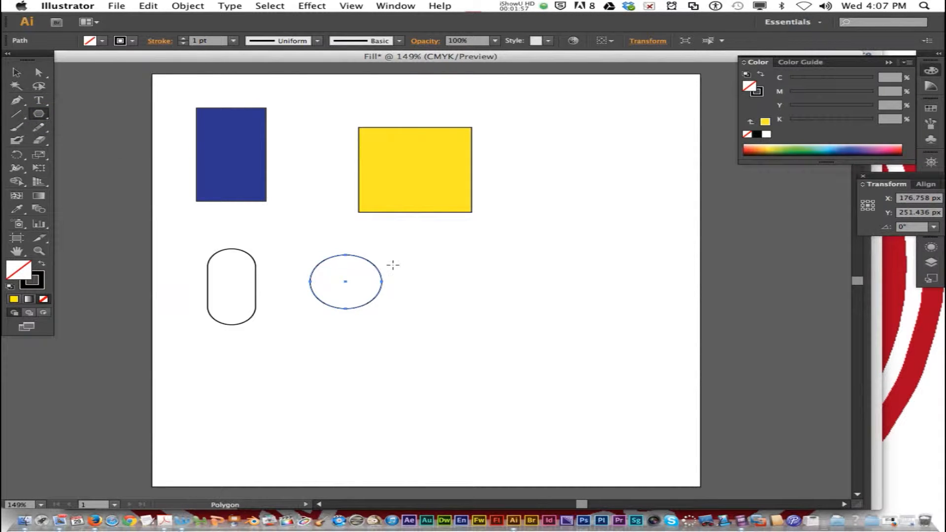
drag(440, 254, 477, 283)
drag(468, 232, 488, 270)
drag(585, 258, 621, 290)
key(Down)
key(Down)
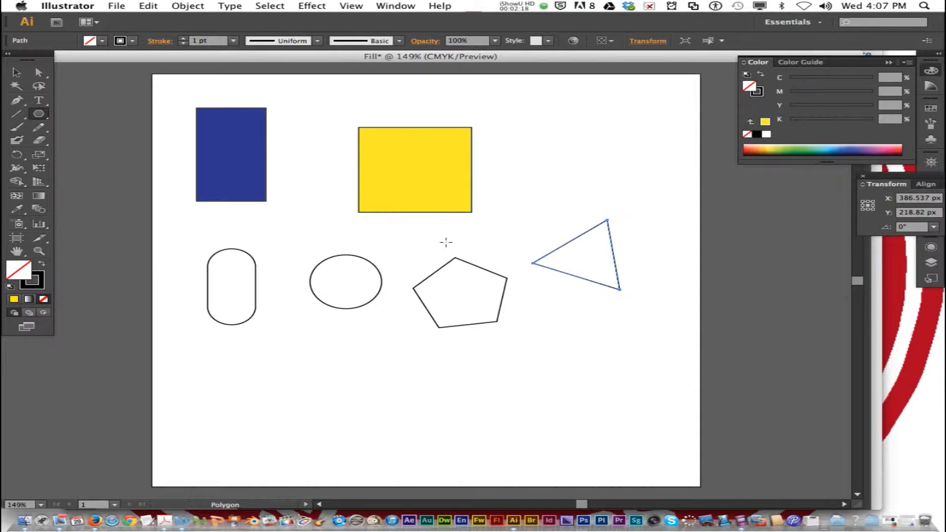
Collapse the Color panel and display it again.
click(907, 62)
click(766, 74)
click(889, 63)
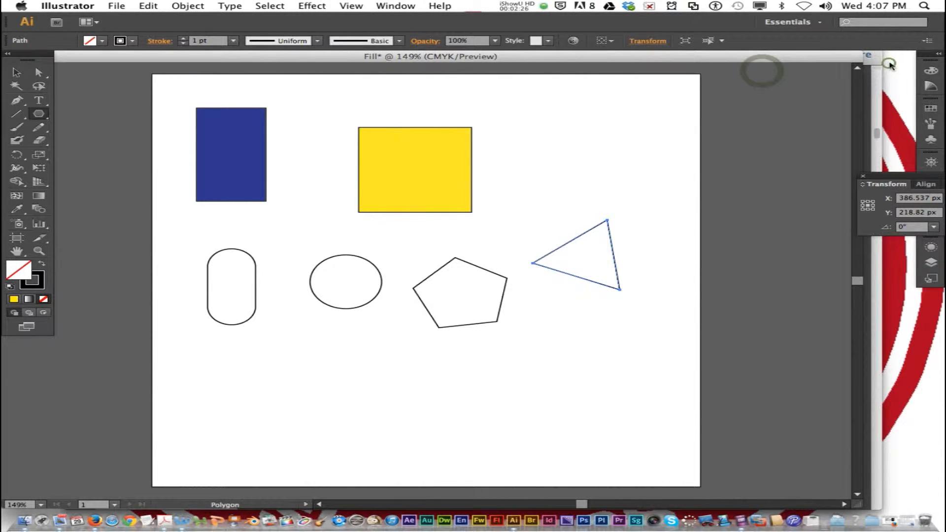
click(382, 6)
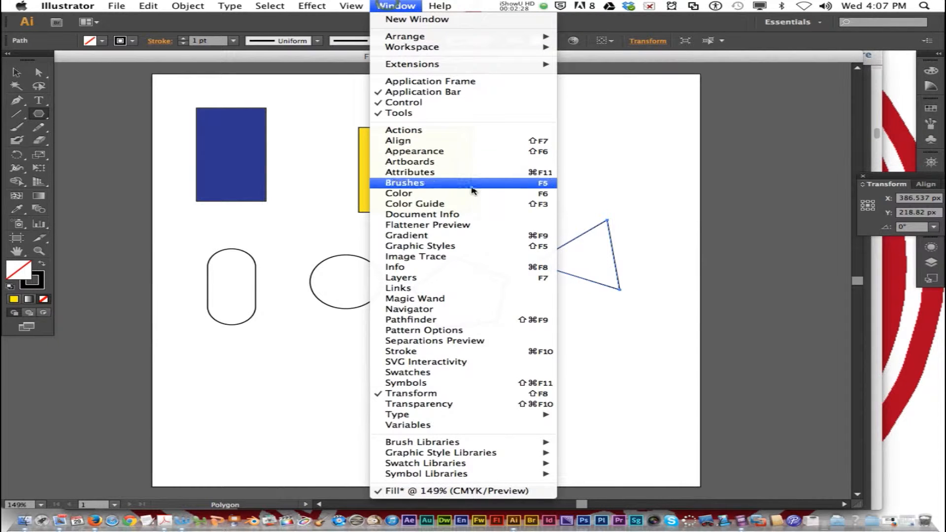
click(447, 193)
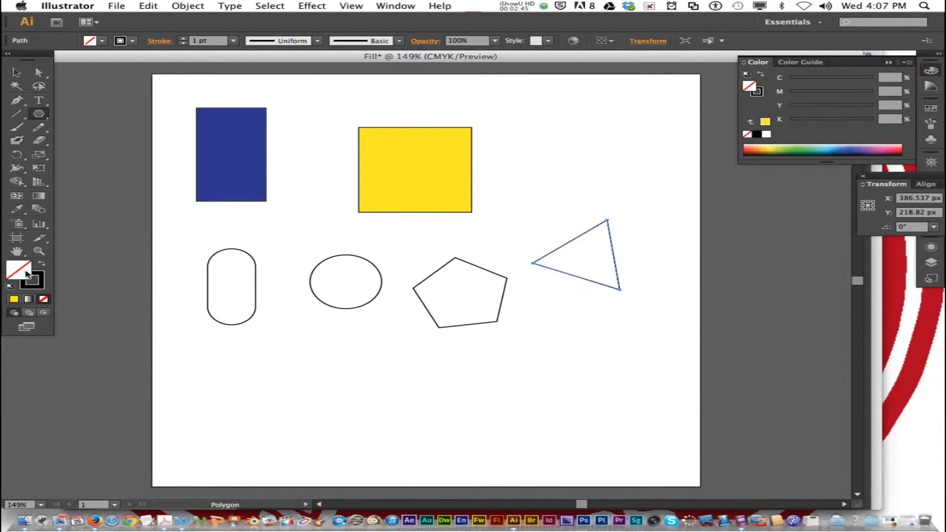
Make the fill the active colour attribute and fill the selected triangle with light blue.
key(x)
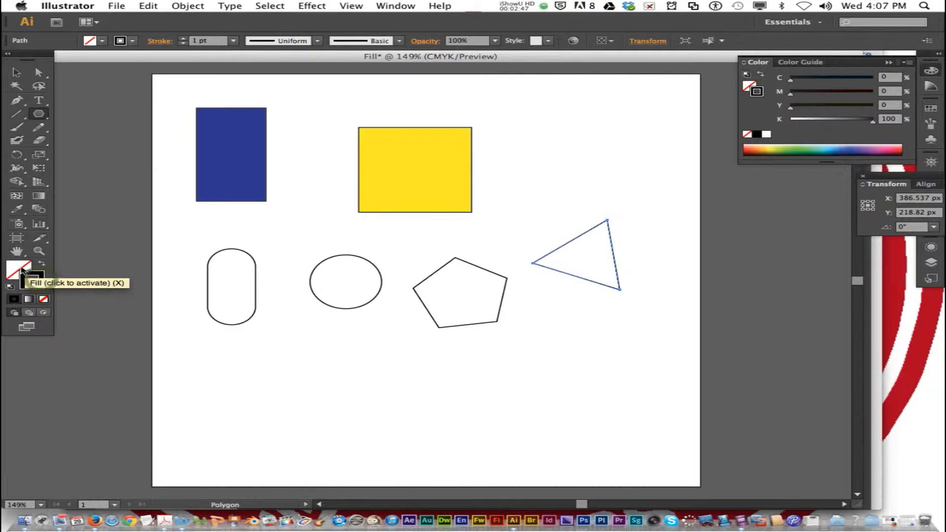
click(19, 268)
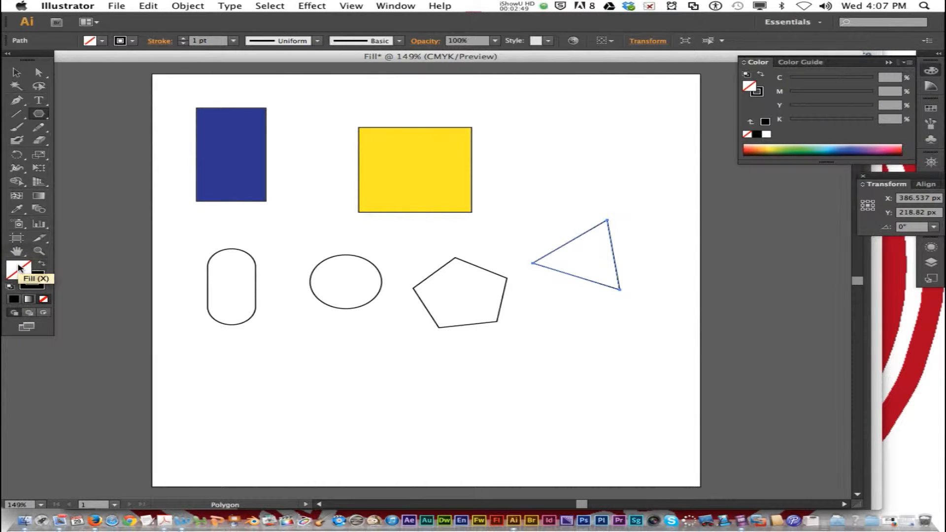
key(x)
key(x)
key(x)
key(x)
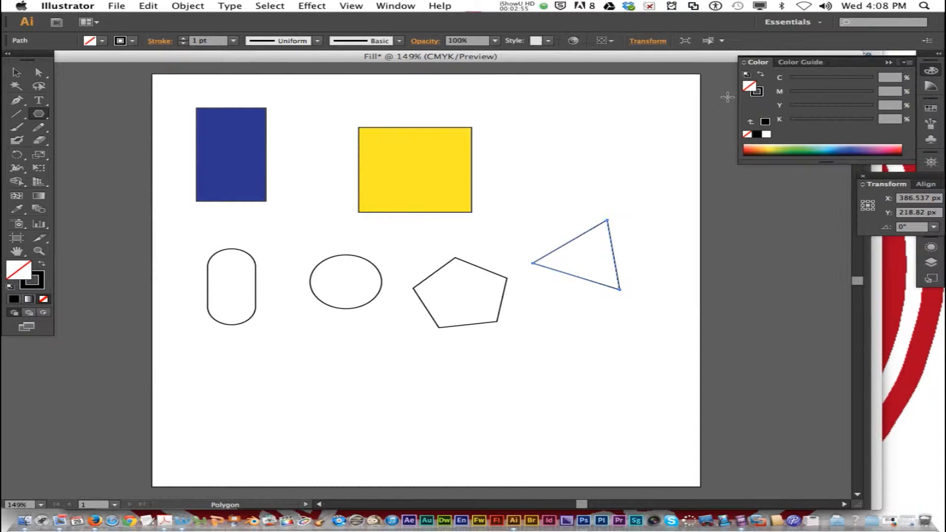
click(751, 89)
click(832, 143)
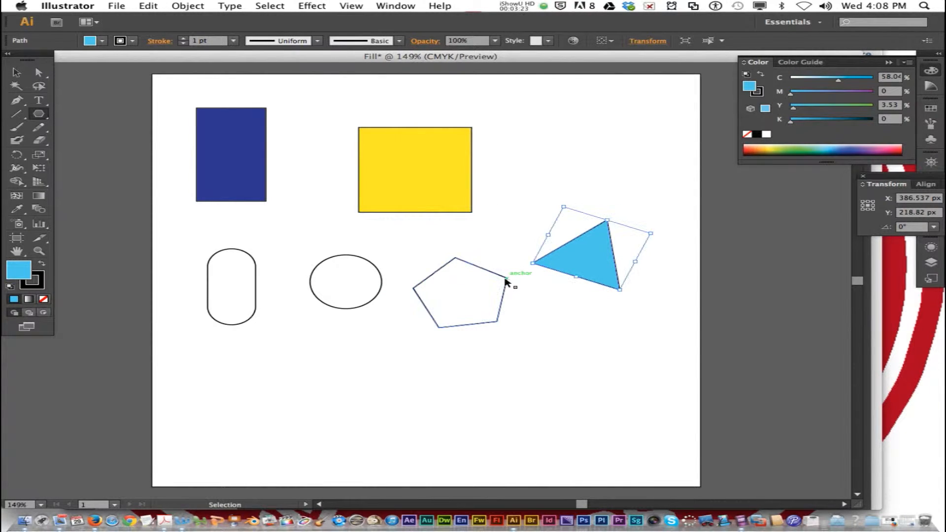
Fill the pentagon with green corrected to its closest web-safe match, and recolour it burnt orange.
super+click(508, 279)
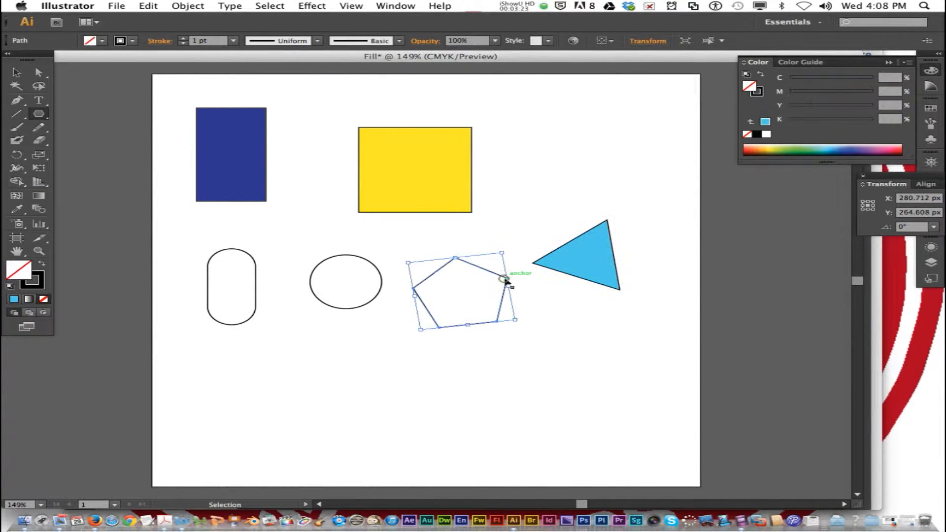
click(807, 150)
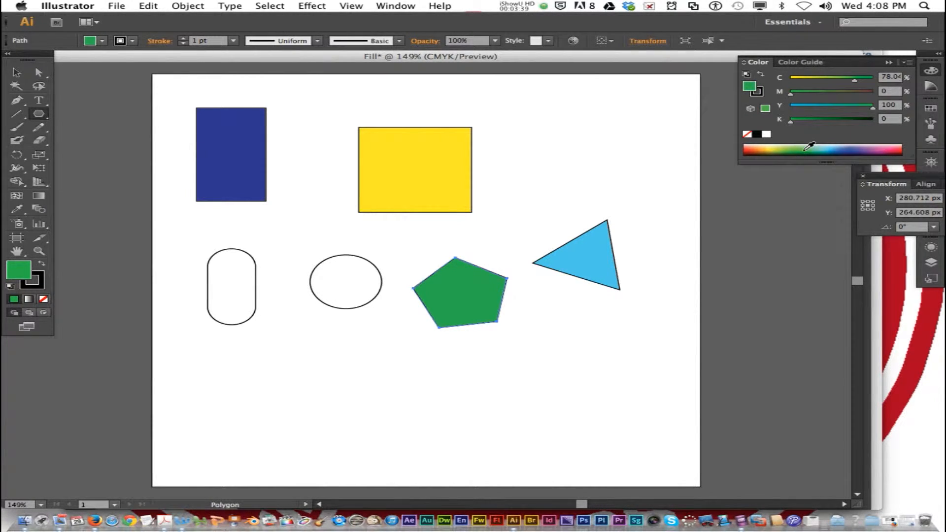
click(752, 110)
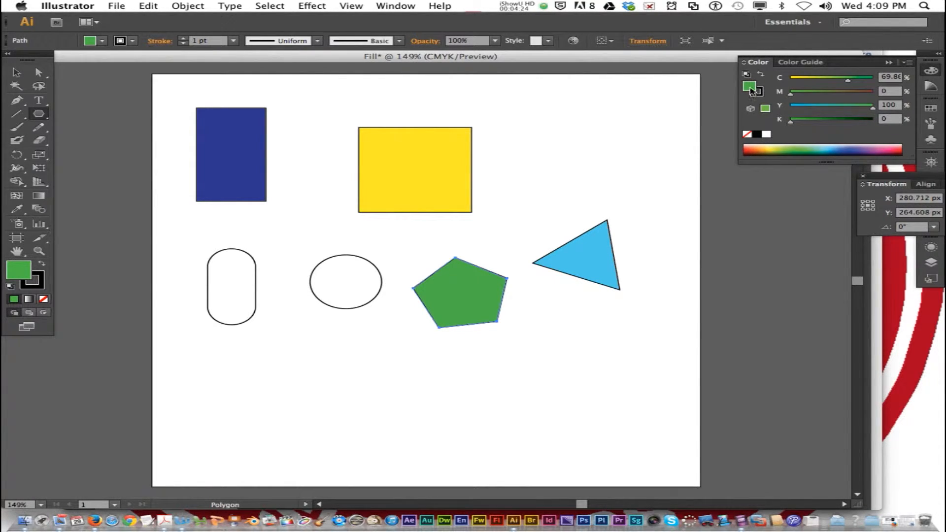
click(758, 147)
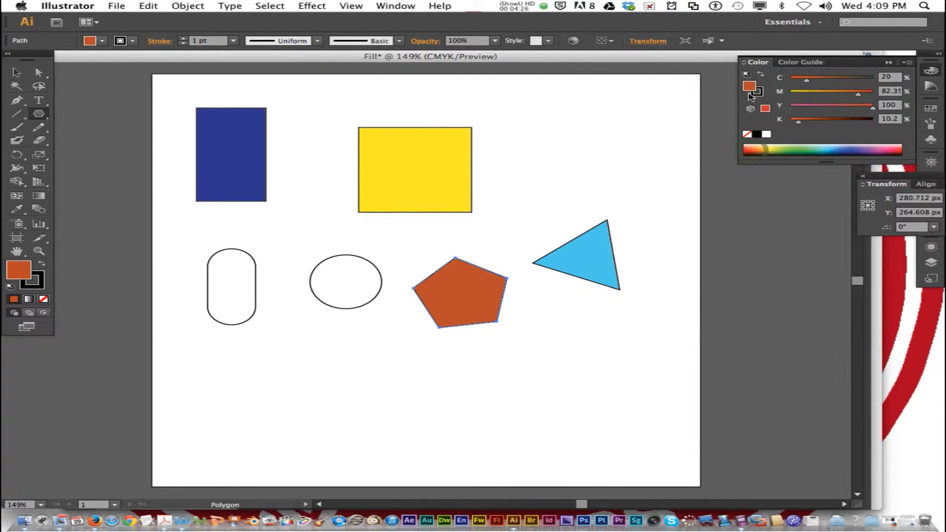
super+click(667, 164)
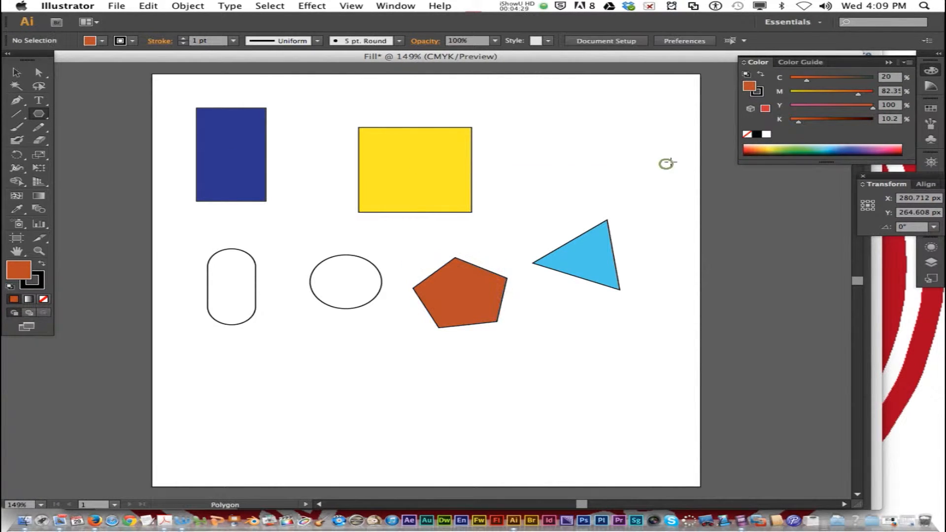
Choose a medium blue fill and apply it to the wider rectangle.
click(836, 147)
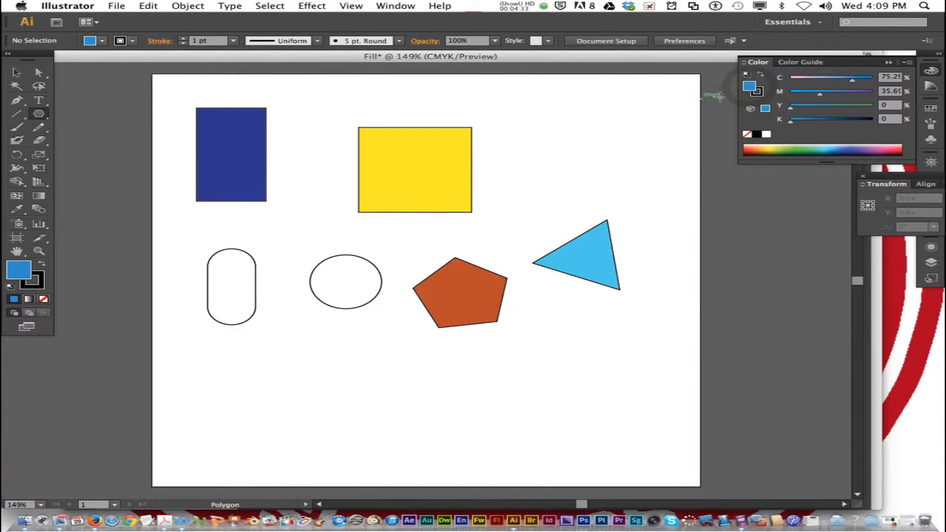
drag(749, 87, 390, 179)
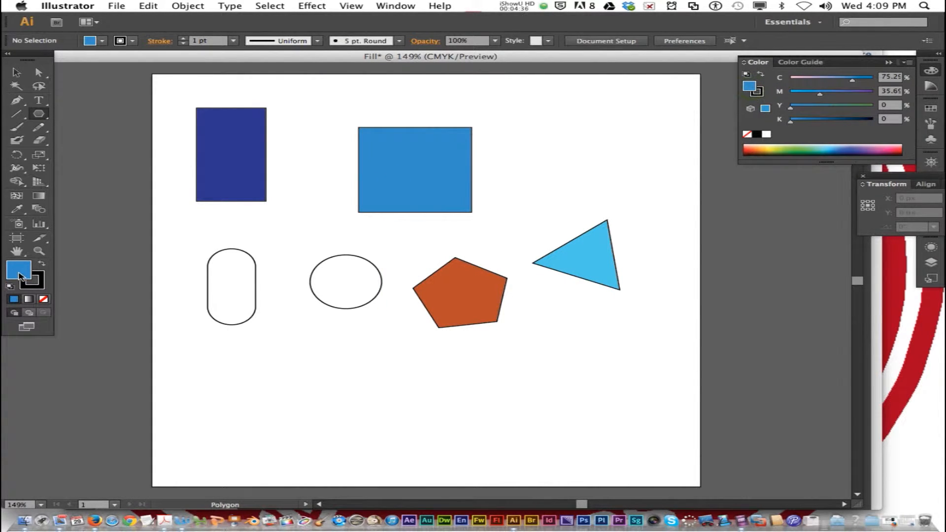
Fill the rounded rectangle with a dark green chosen in the Color Picker, and fill the ellipse with pink.
double_click(20, 273)
click(165, 180)
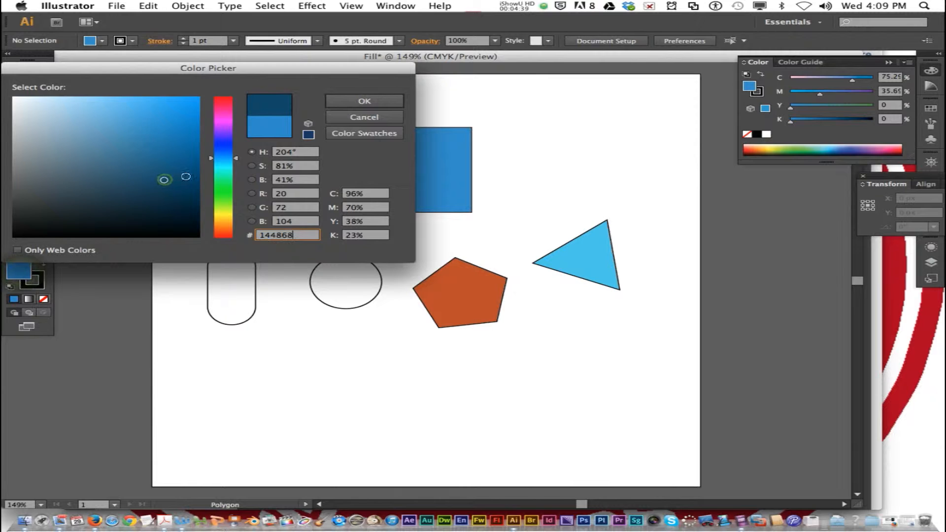
click(225, 187)
click(347, 101)
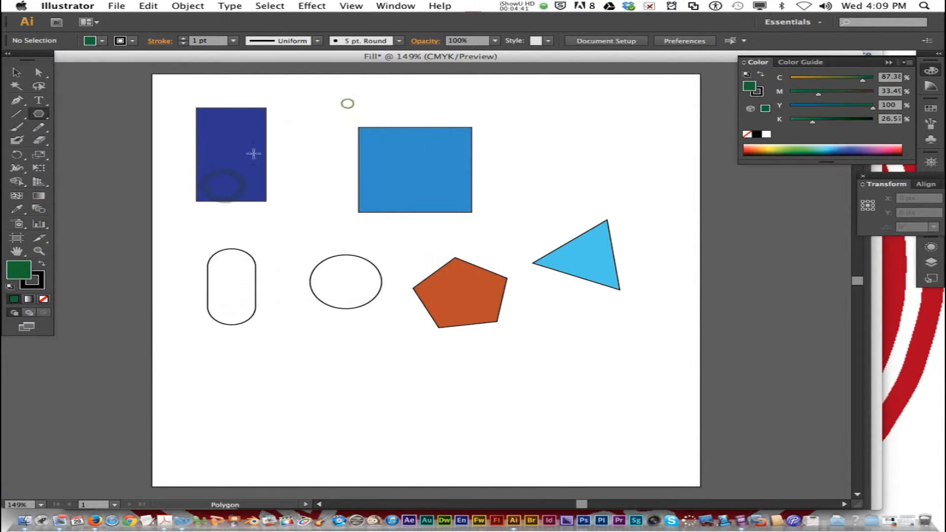
drag(206, 281, 256, 289)
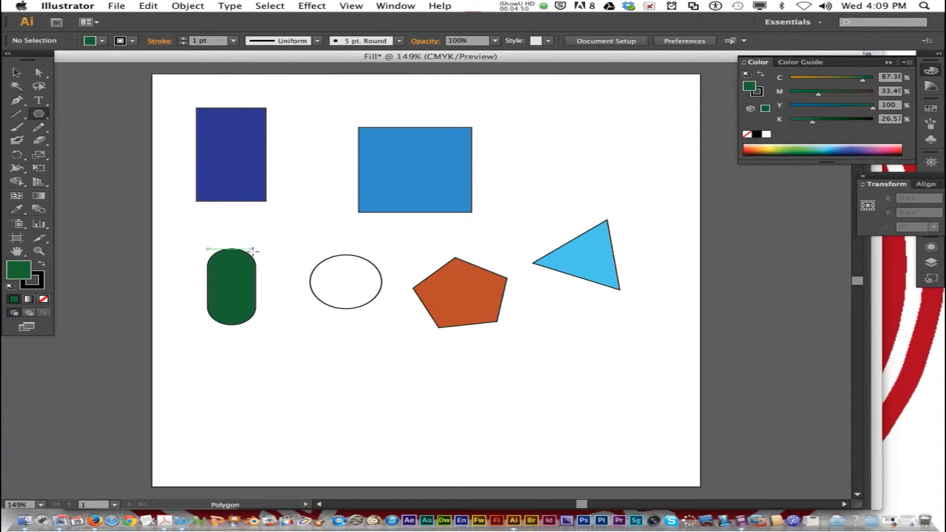
click(889, 148)
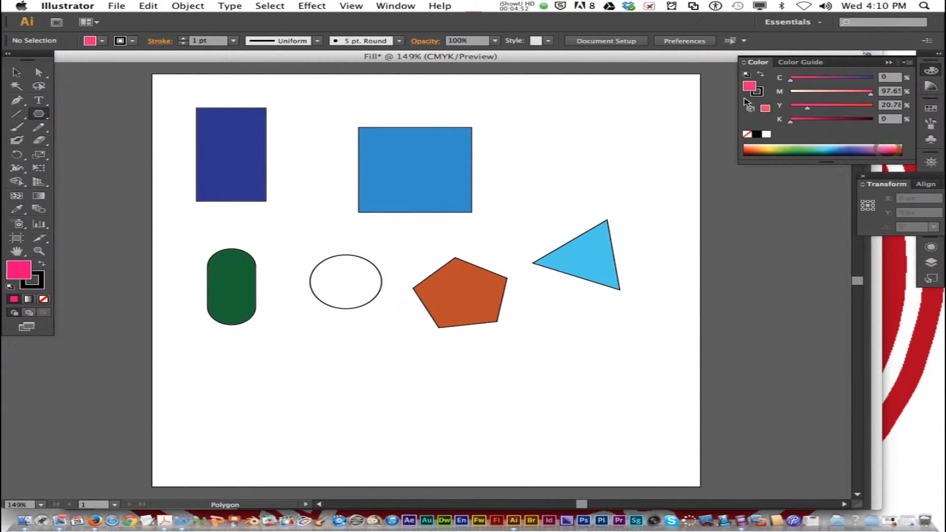
drag(750, 86, 382, 280)
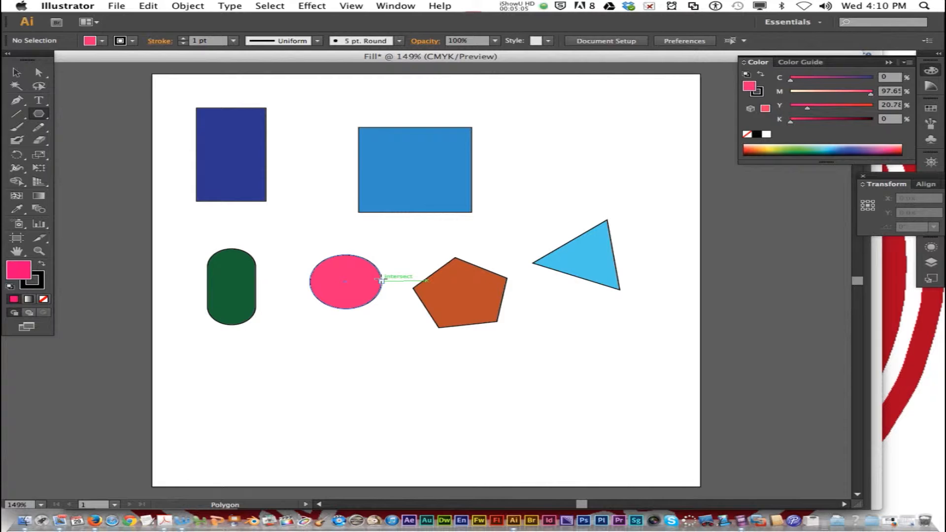
Recolour the pentagon and triangle together in green, and undo the change.
drag(680, 356, 431, 245)
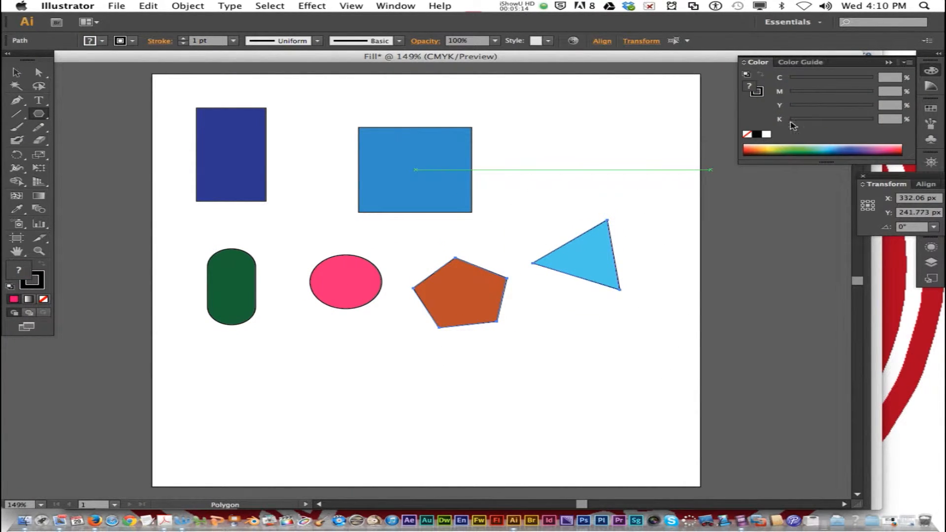
click(800, 147)
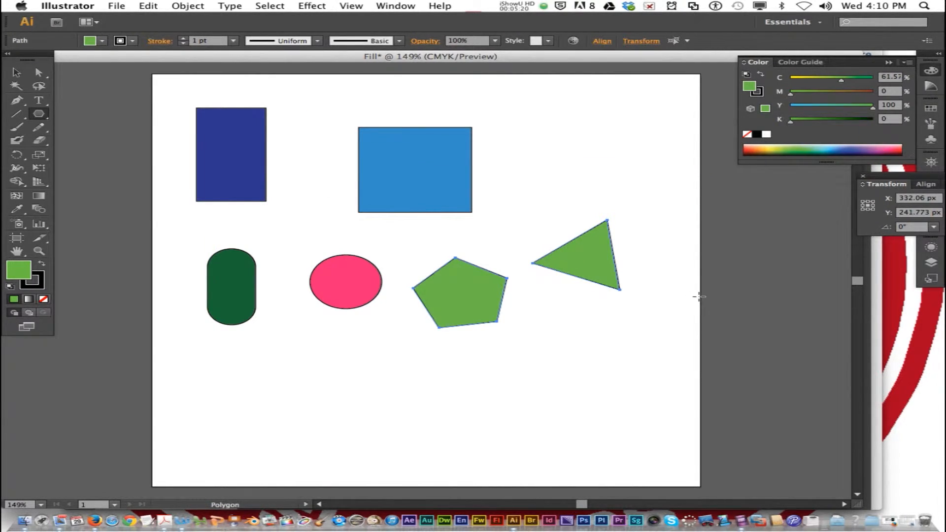
key(super+z)
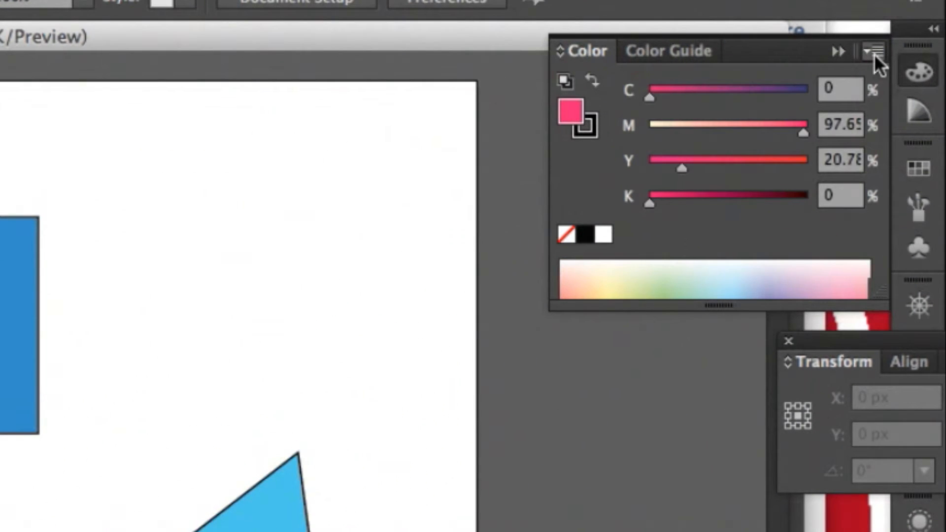
Keep the CMYK color model and mix a dark blue-grey fill of C 60, M 23, Y 23, K 43.
click(874, 53)
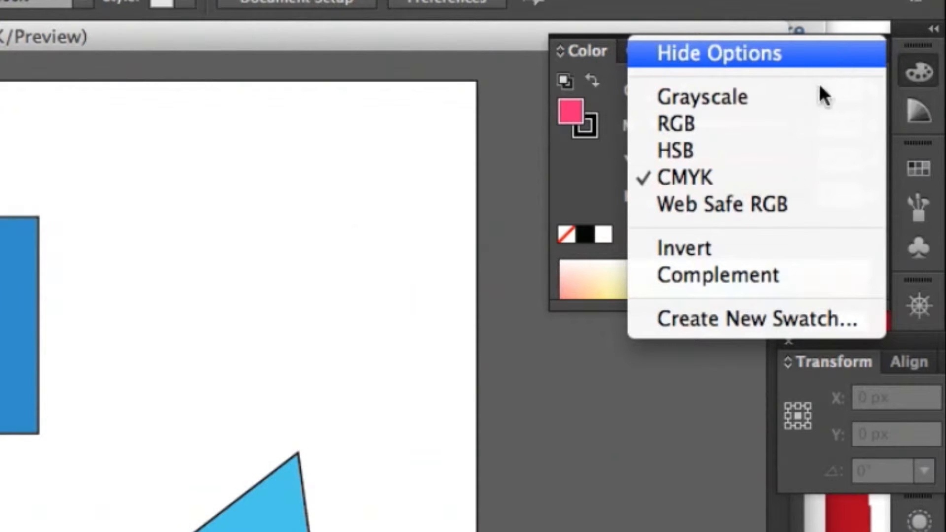
click(678, 179)
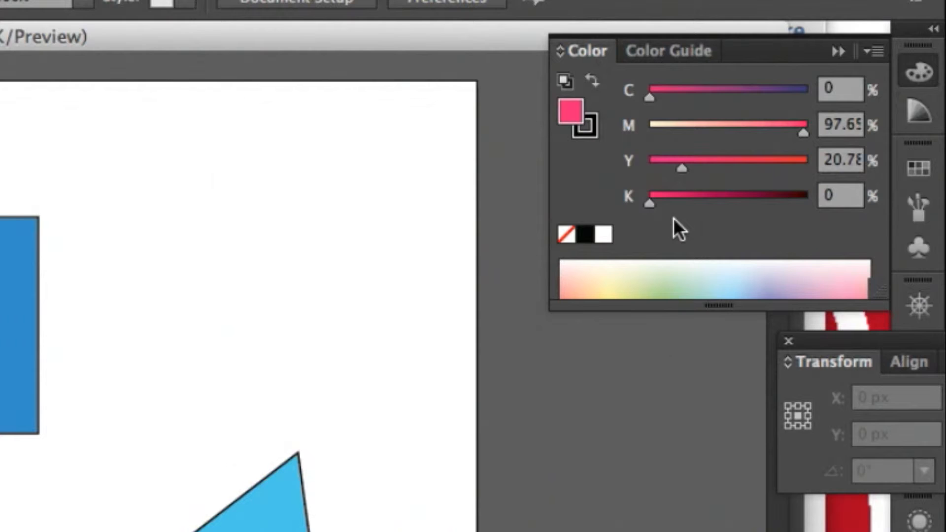
drag(706, 162, 739, 162)
drag(785, 124, 685, 124)
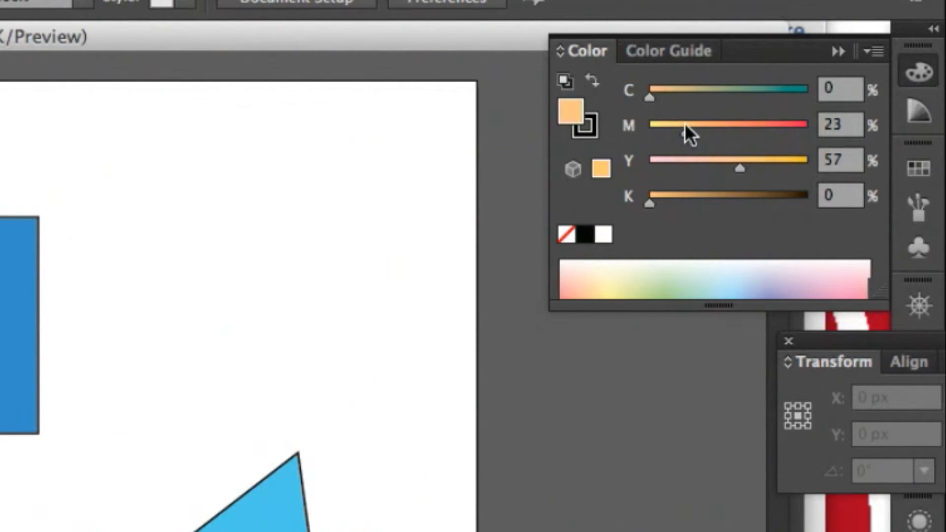
drag(738, 159, 687, 163)
drag(705, 95, 745, 95)
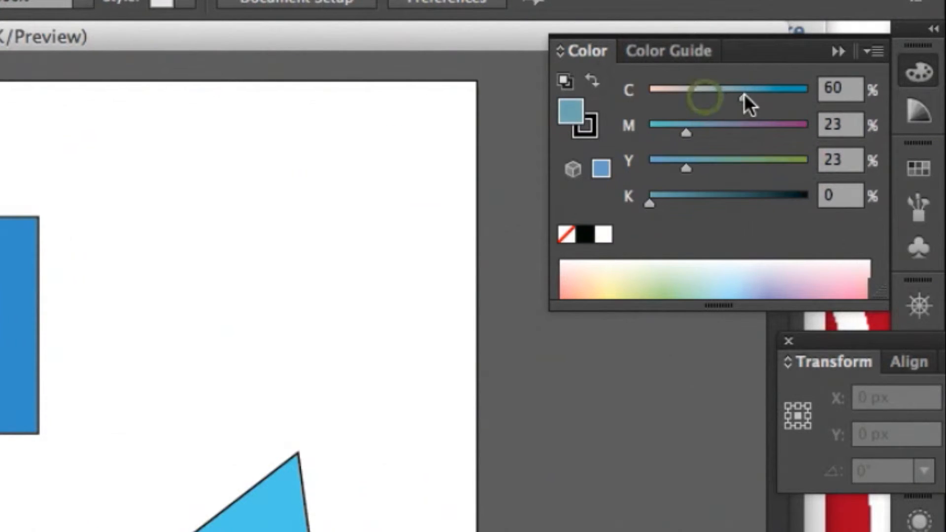
drag(683, 196, 717, 199)
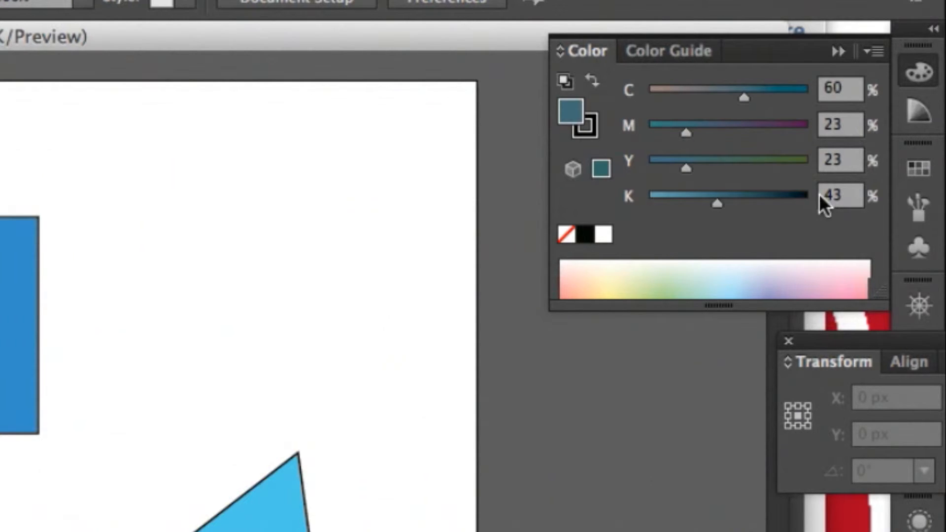
Pick a pale lavender fill from the spectrum and reduce its cyan and magenta to 0% for white.
click(769, 272)
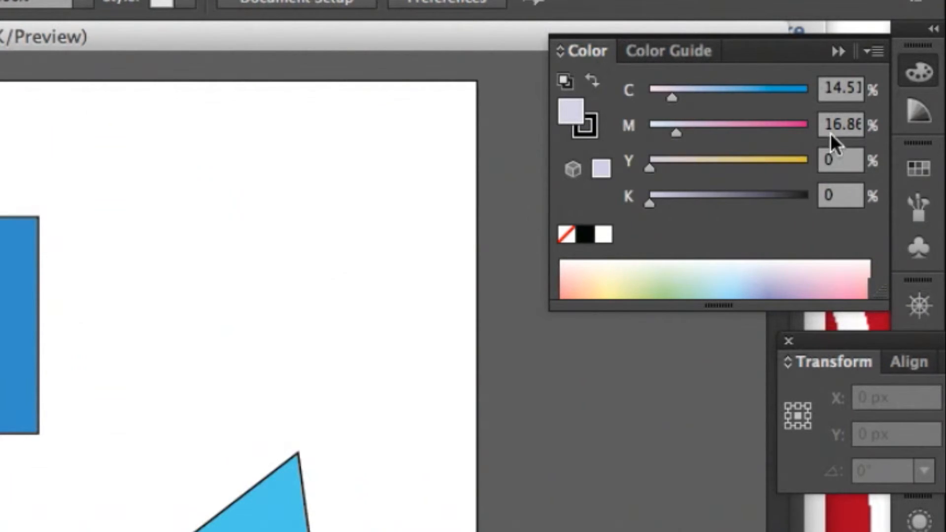
drag(676, 133, 649, 131)
drag(672, 97, 634, 99)
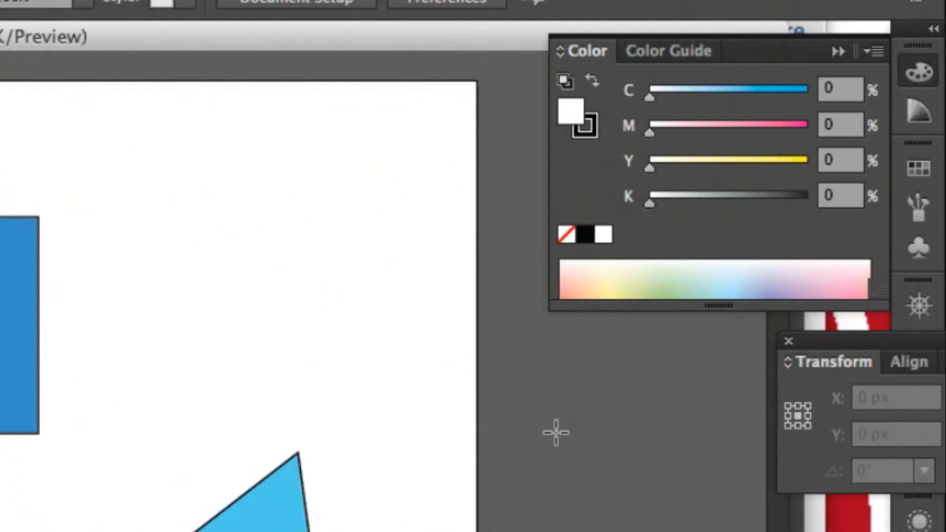
Pick a pale teal fill corrected to its closest web-safe match, and switch the color model to RGB.
click(699, 284)
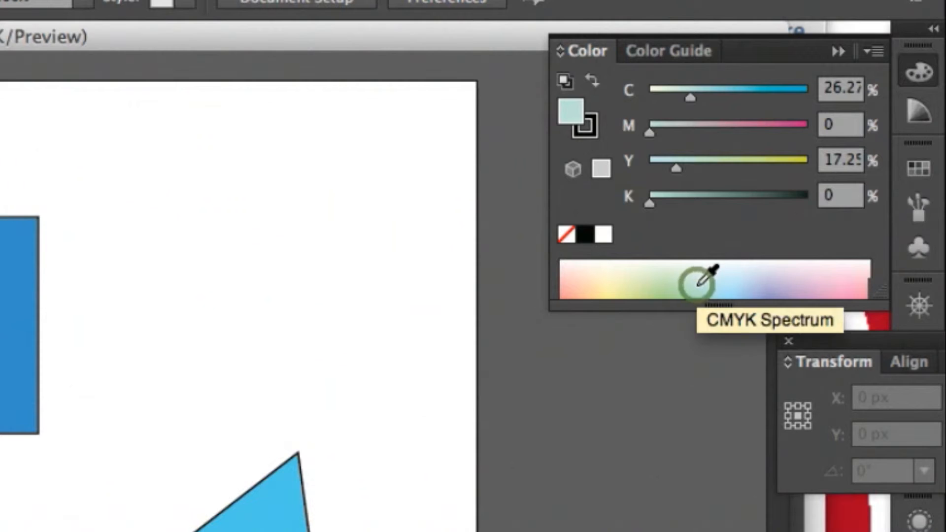
click(572, 170)
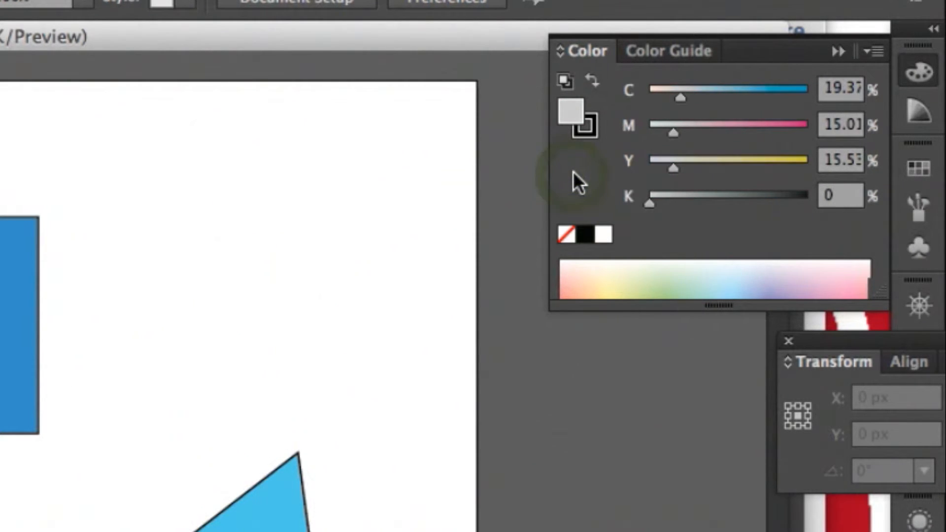
click(872, 49)
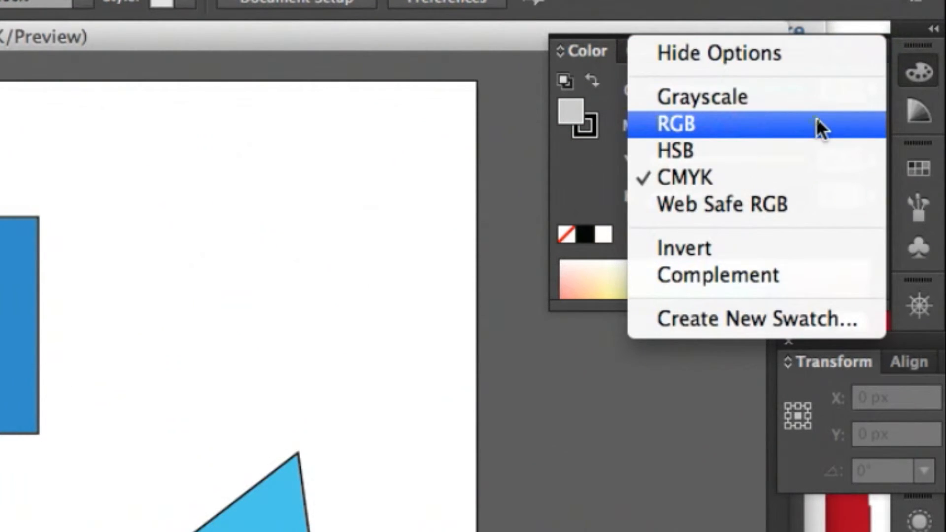
click(816, 123)
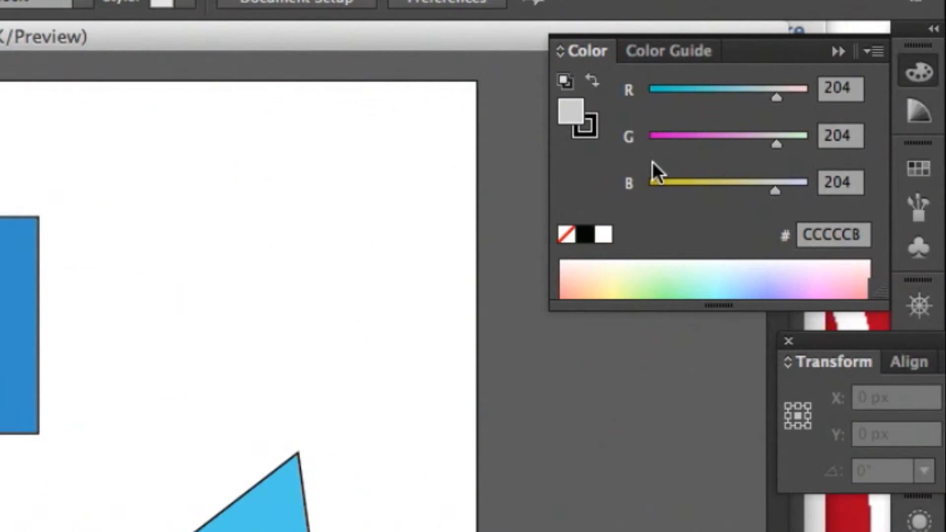
Mix a pure blue fill of R 0, G 0, B 255, and raise red and green to 255 for white.
drag(752, 139, 650, 140)
drag(651, 186, 870, 184)
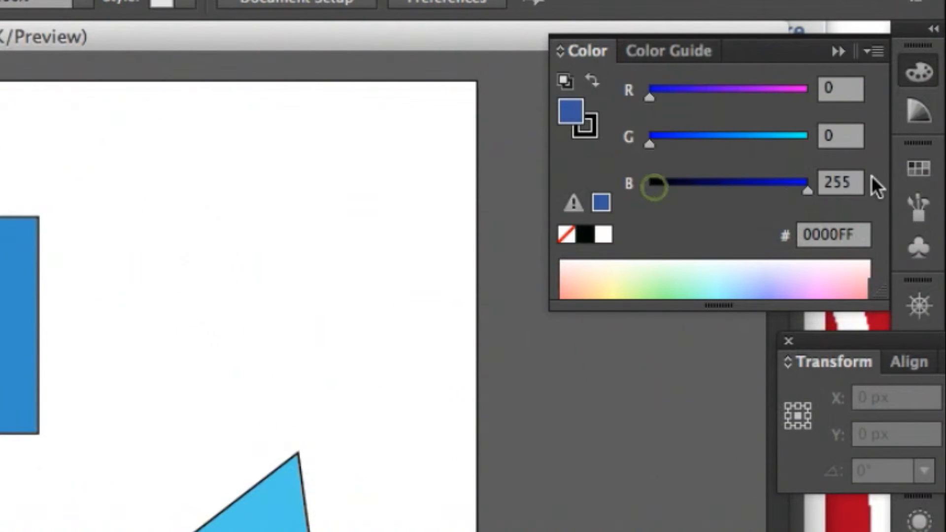
drag(652, 141, 801, 142)
drag(652, 95, 818, 120)
click(805, 144)
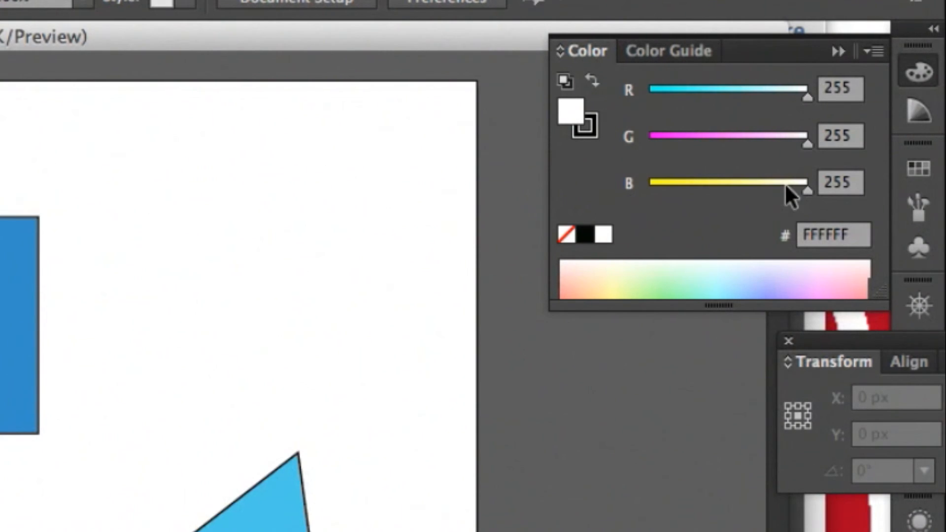
Go through the HSB model to Grayscale, set the fill to 78% K, and return the color model to RGB.
click(875, 51)
click(833, 142)
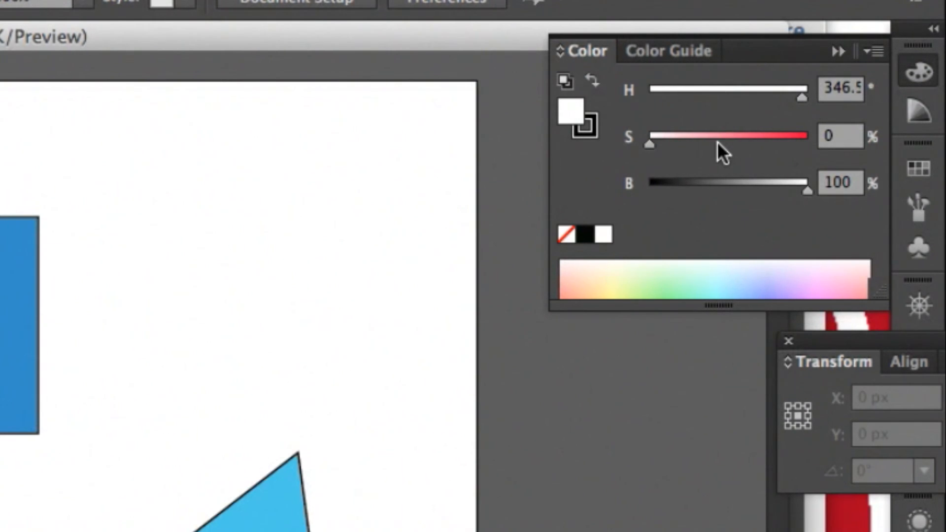
click(883, 45)
click(838, 92)
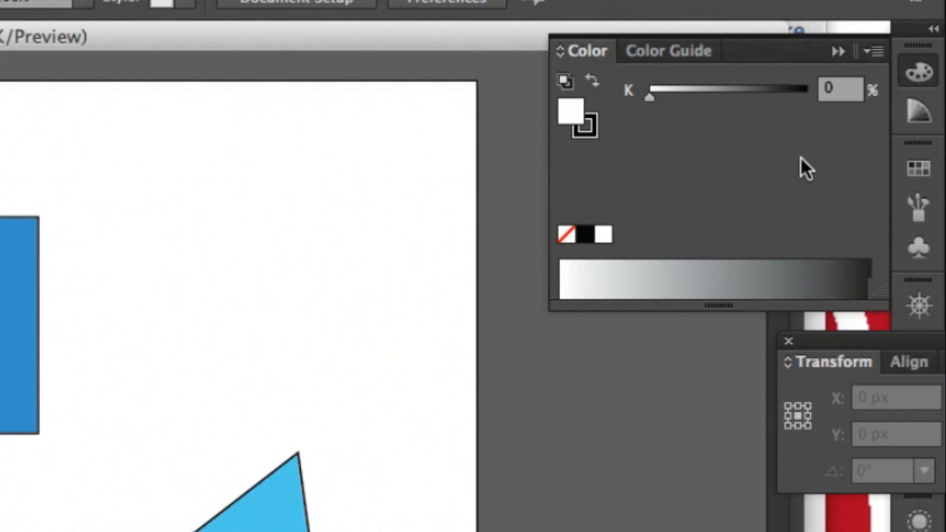
drag(661, 98, 770, 97)
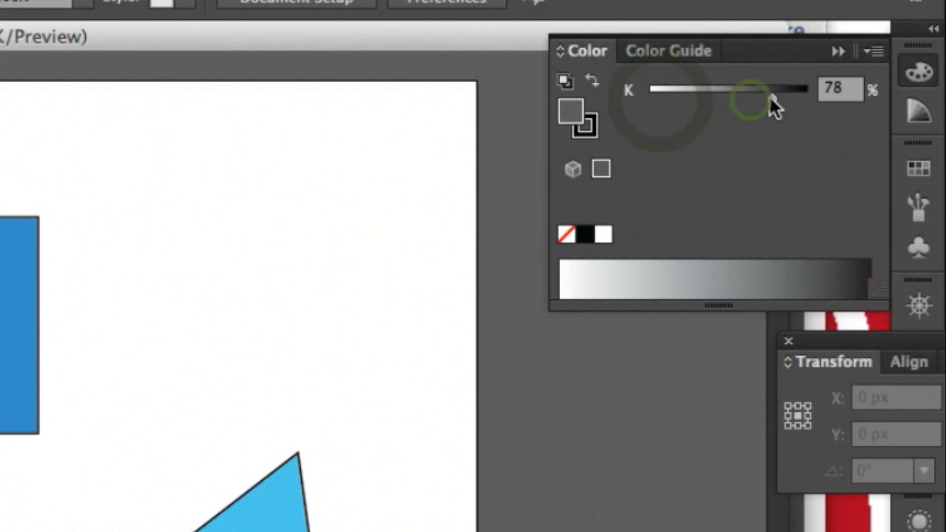
click(876, 50)
click(837, 124)
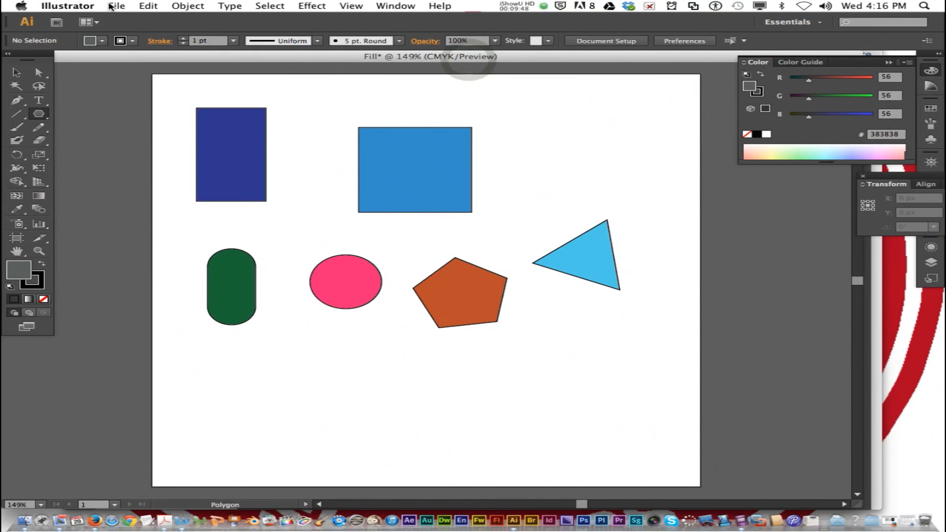
Save the document as Fill.ai in Adobe Illustrator format in the 1a_lastnamei_illustrator folder inside 4_6wks.
click(116, 6)
click(162, 100)
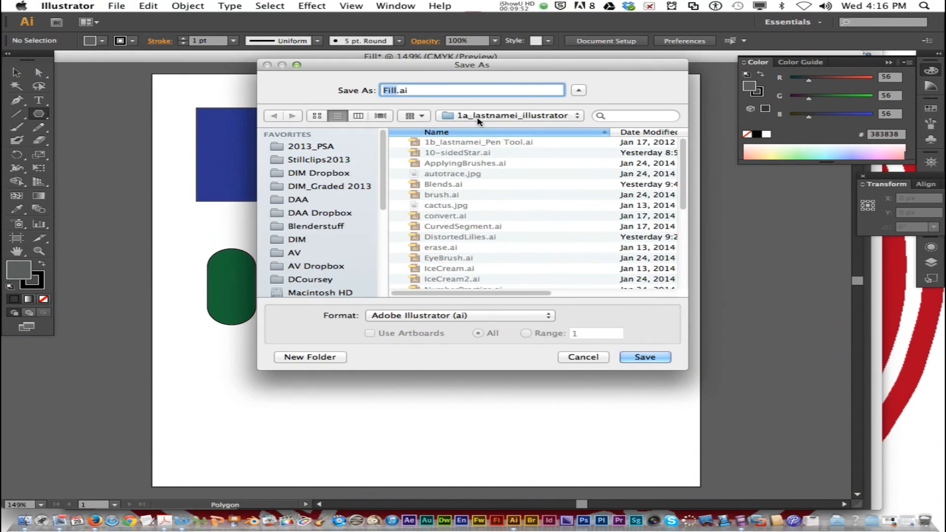
click(478, 117)
click(476, 127)
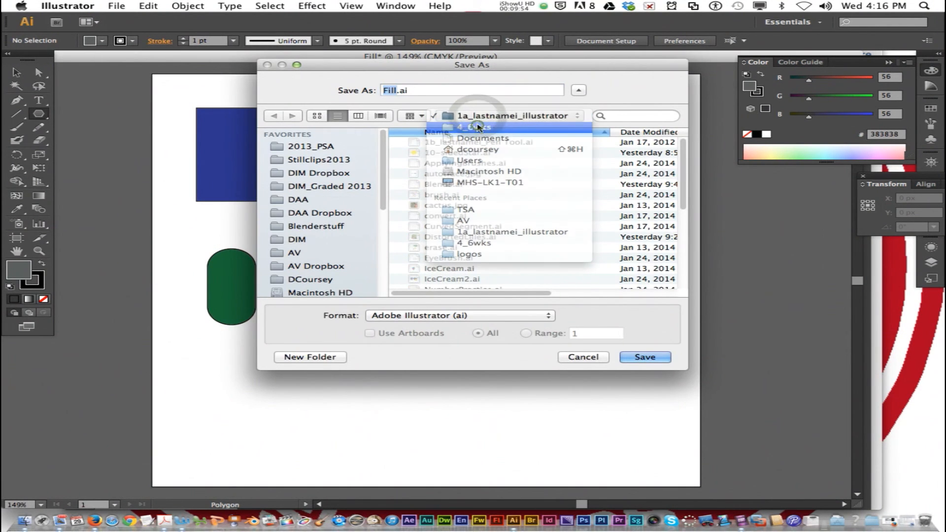
double_click(455, 143)
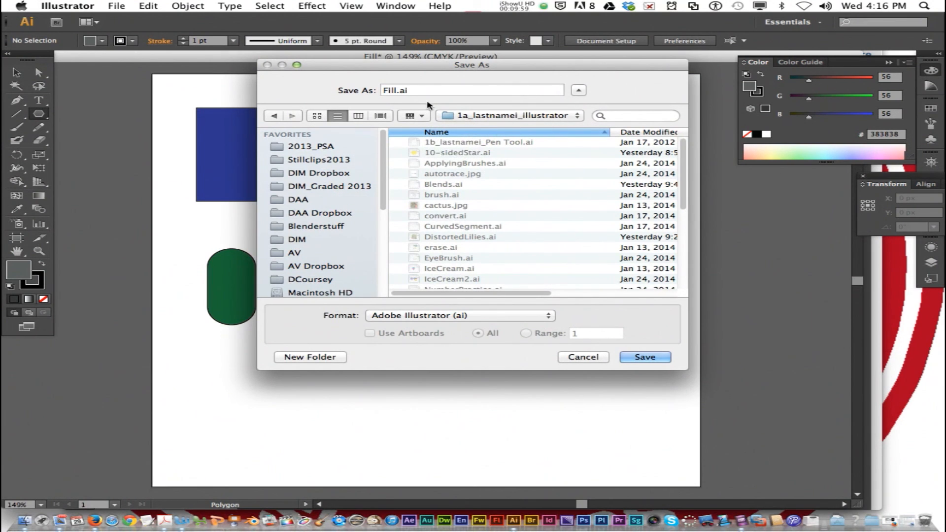
click(650, 358)
click(325, 412)
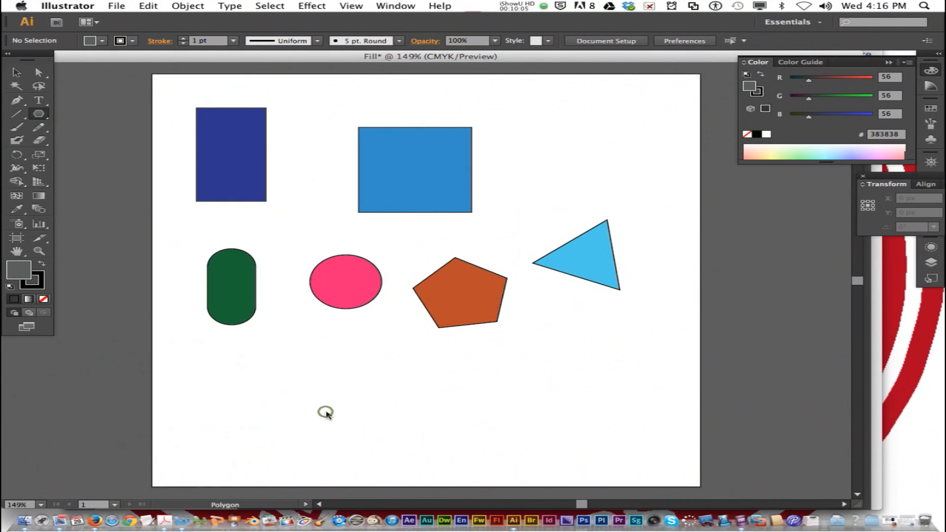